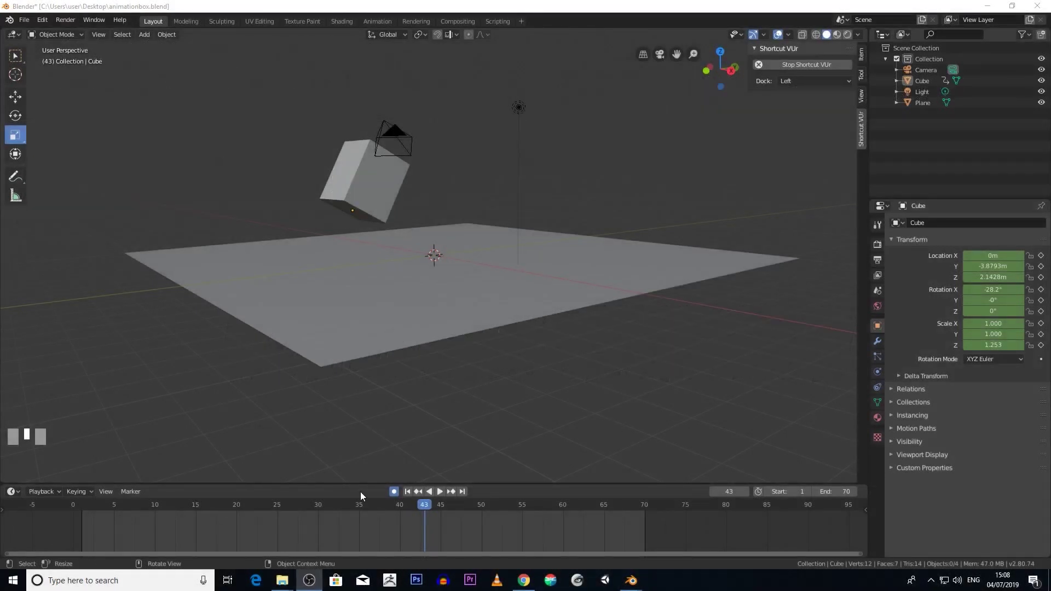
Scrub the cube's jump animation from frame 0 to 68 while orbiting the view.
scroll(468, 349, "down", 2)
middle_click_drag(467, 349, 444, 353)
left_click(419, 507)
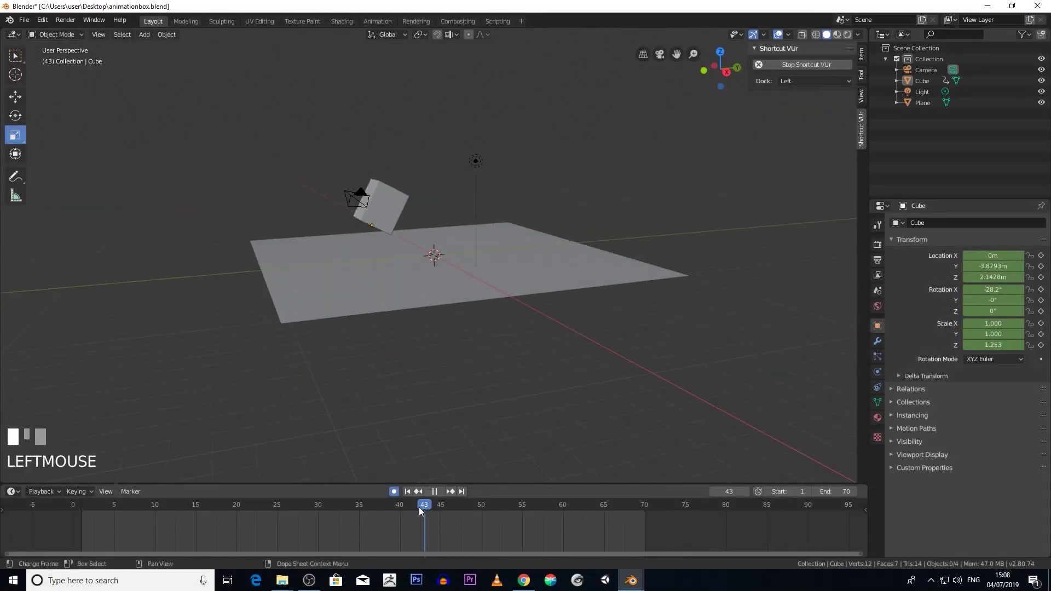
left_click_drag(418, 507, 643, 484)
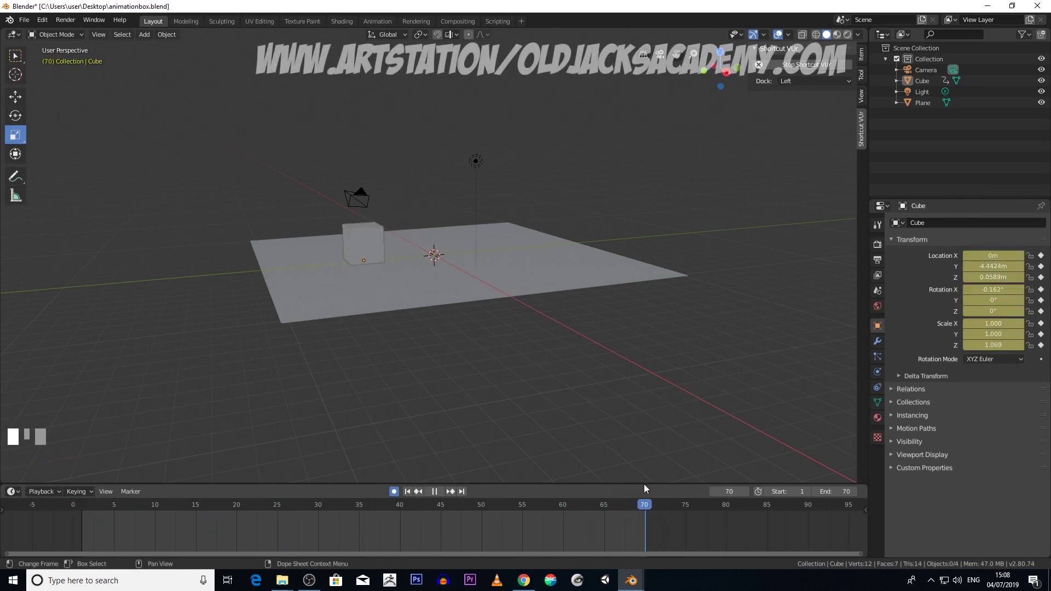
middle_click_drag(441, 371, 468, 363)
scroll(468, 362, "down", 3)
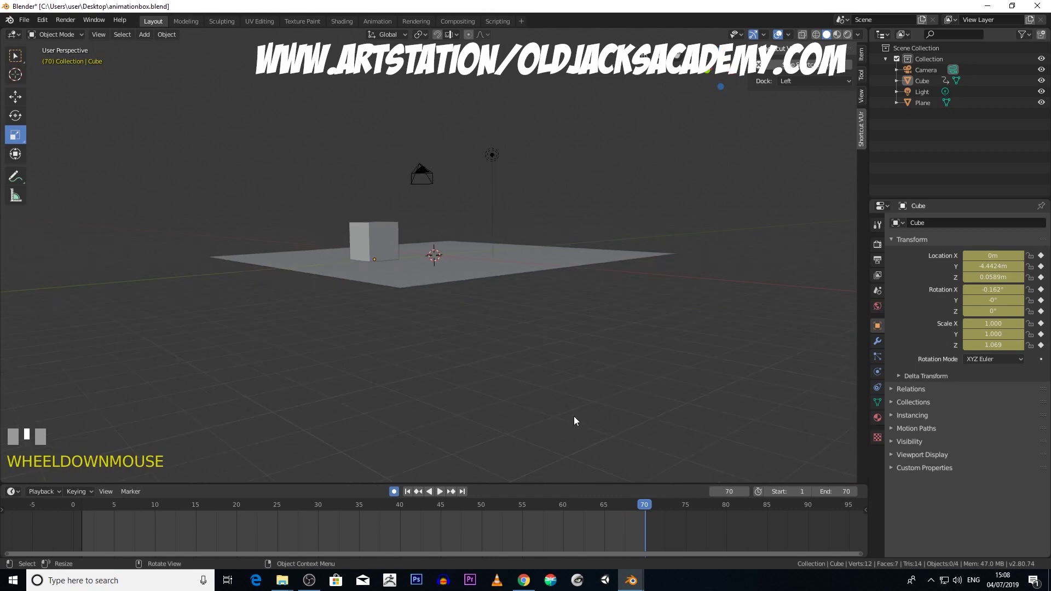
middle_click_drag(574, 420, 574, 437)
left_click(440, 491)
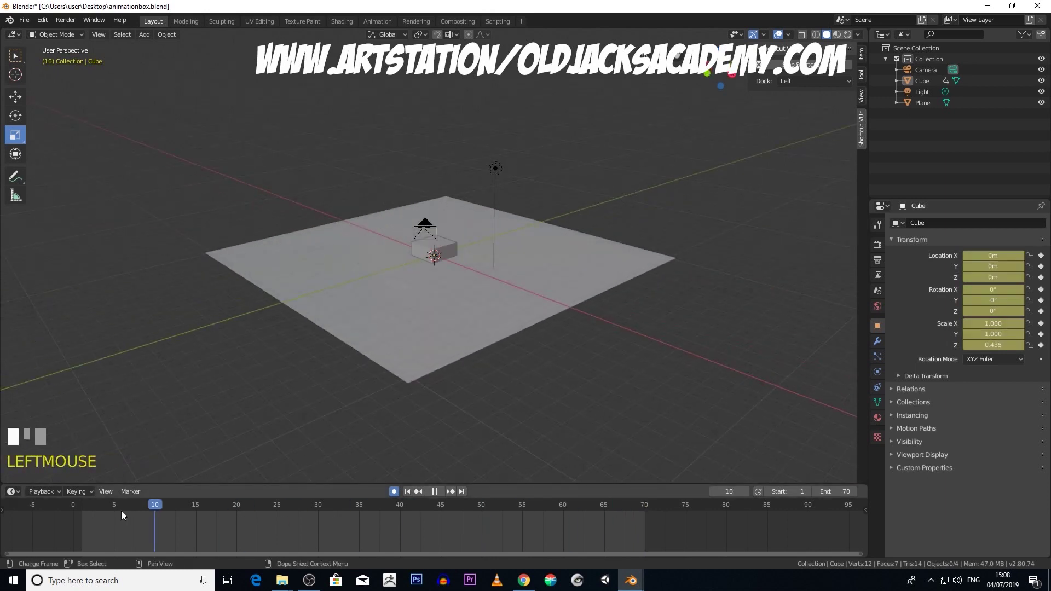
left_click_drag(121, 510, 647, 463)
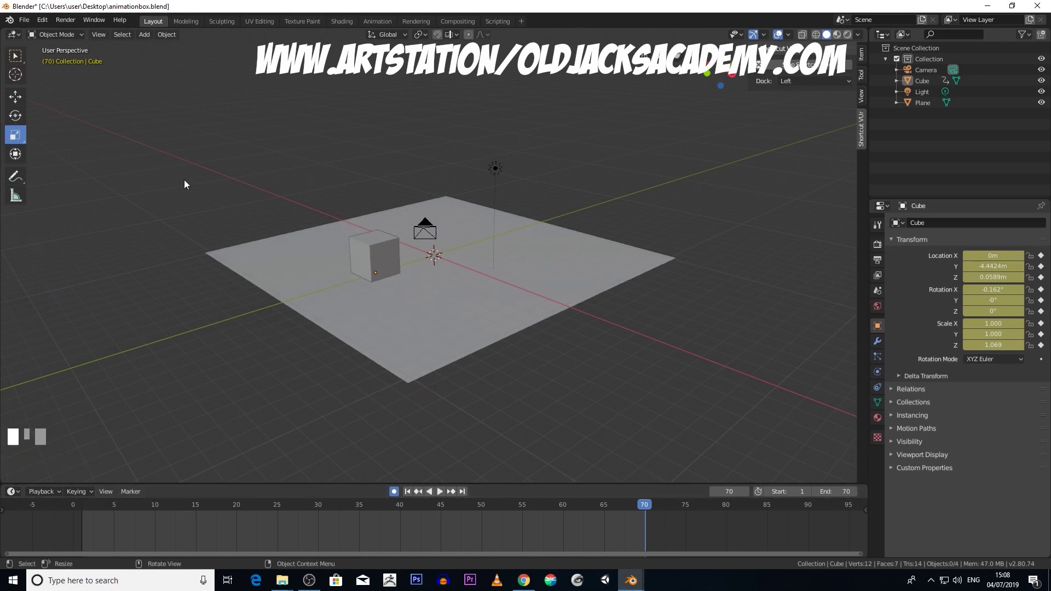
Orbit and zoom around the plane while scrubbing the jump back and forth.
middle_click_drag(255, 267, 218, 265)
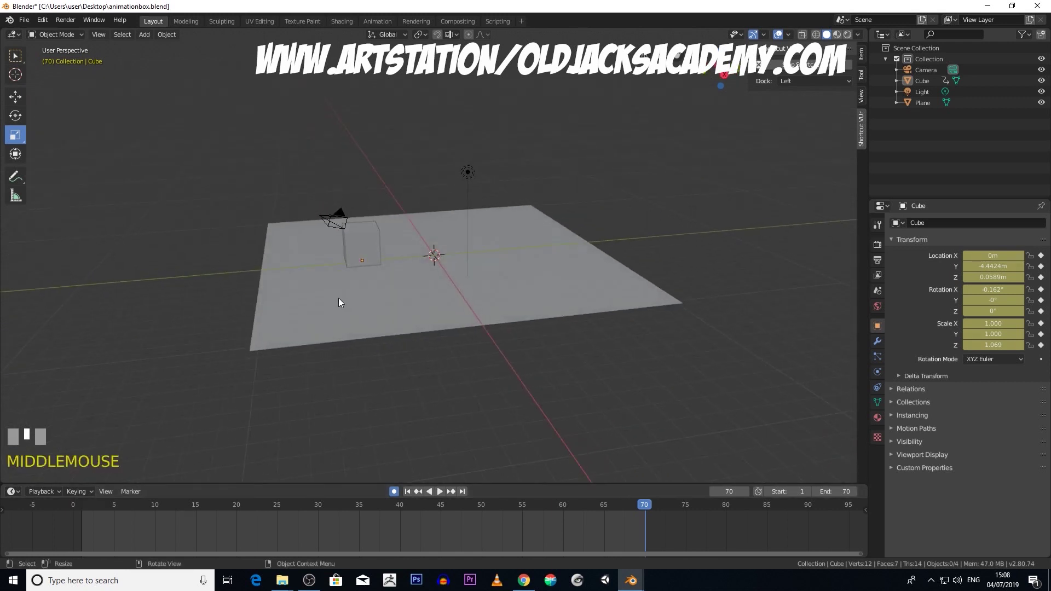
middle_click_drag(340, 300, 377, 307)
left_click_drag(635, 507, 77, 536)
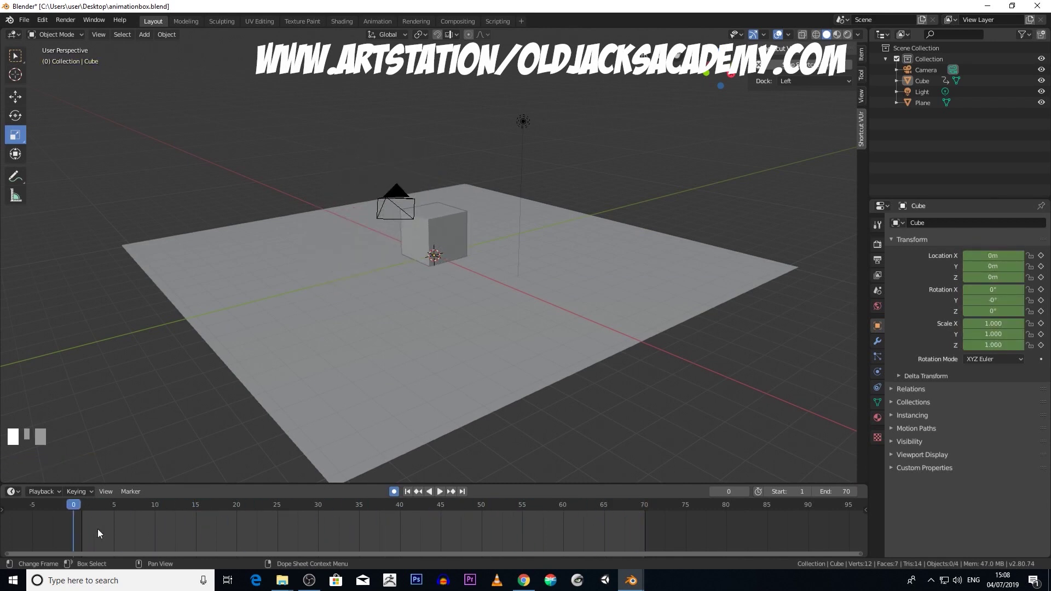
scroll(373, 399, "down", 1)
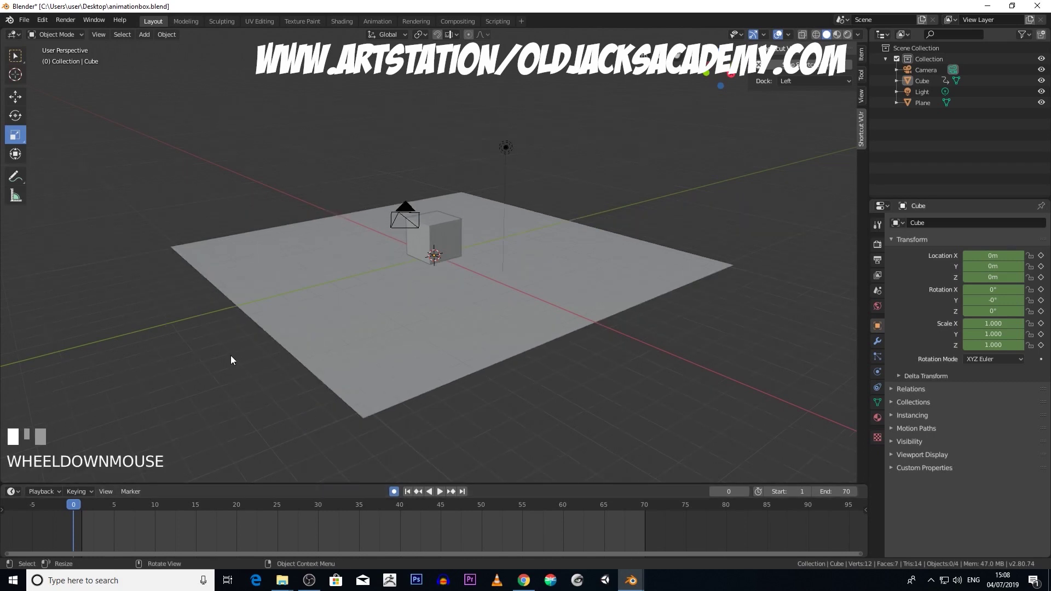
scroll(205, 375, "down", 1)
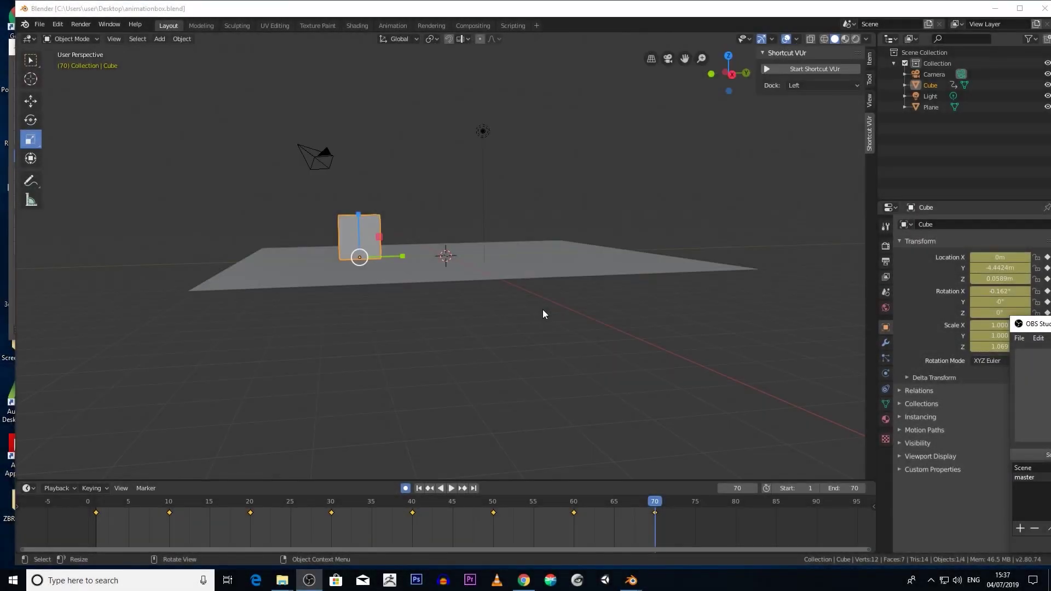
middle_click_drag(543, 310, 600, 308)
scroll(546, 343, "up", 3)
scroll(599, 308, "down", 4)
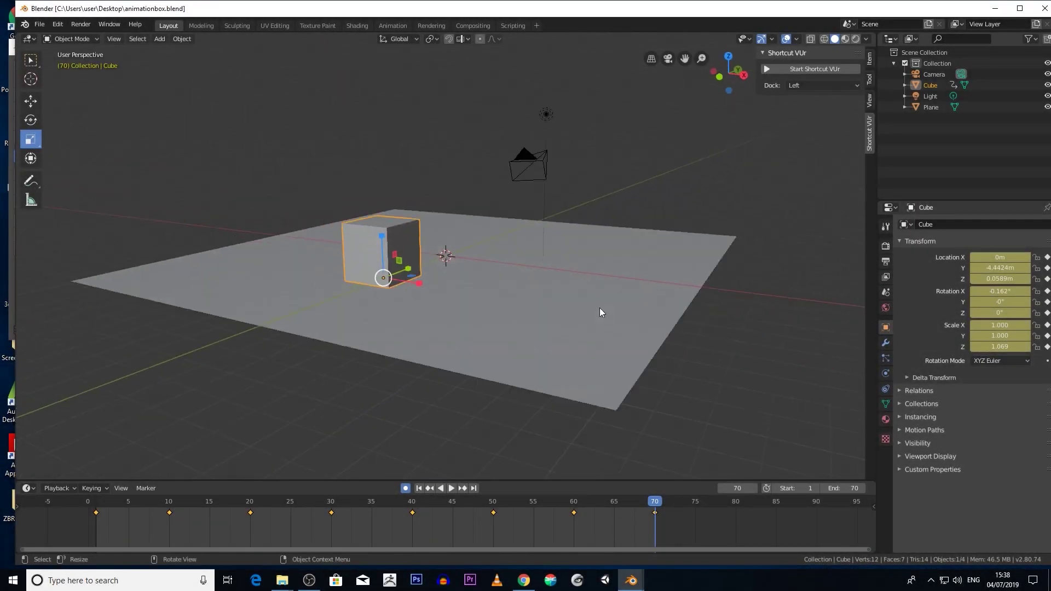
middle_click_drag(436, 375, 491, 409)
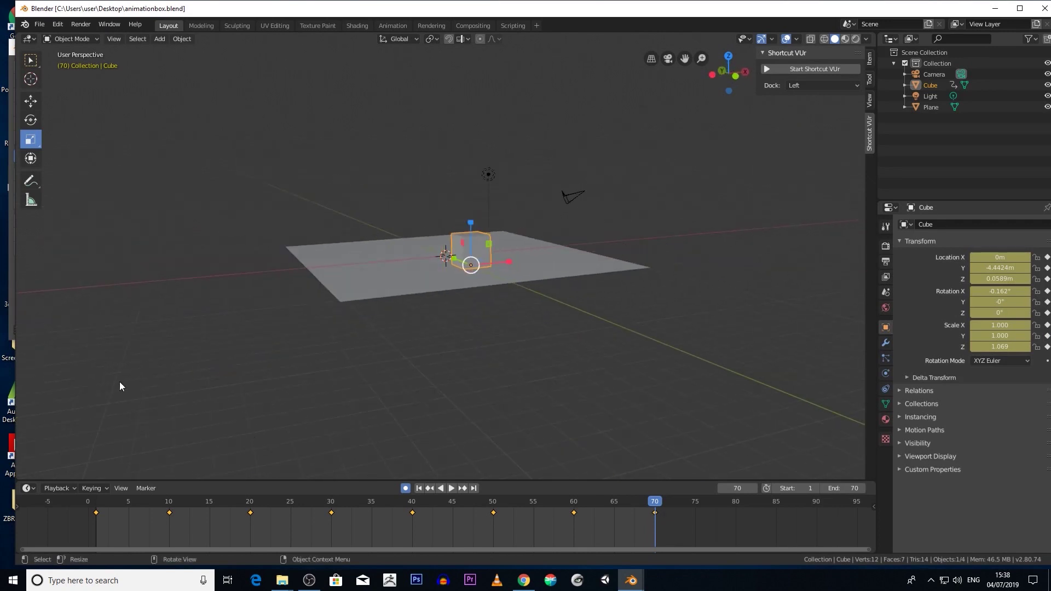
scroll(134, 351, "up", 1)
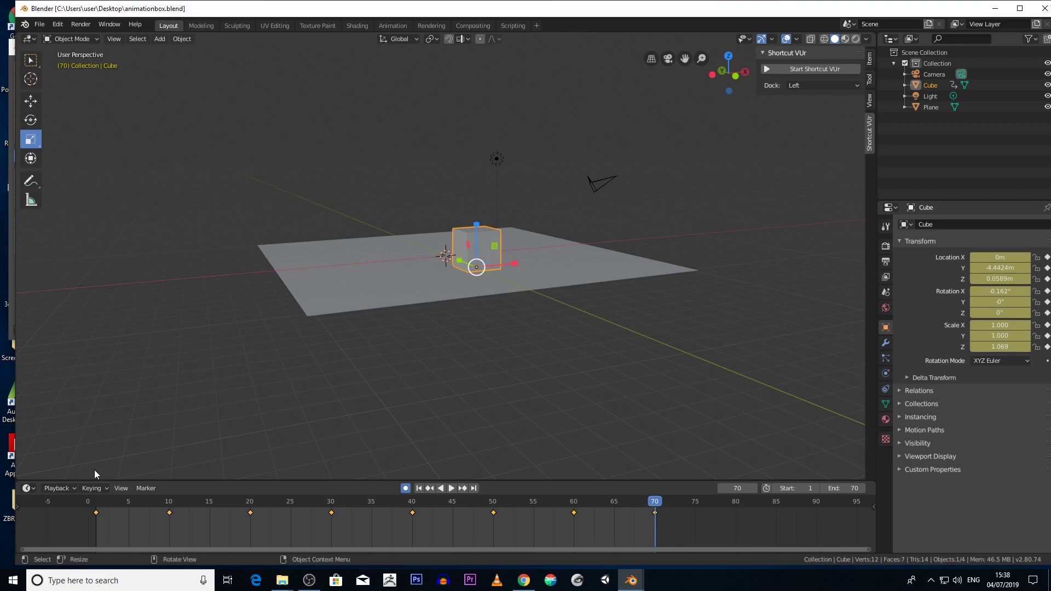
Turn the timeline into the Dope Sheet's Action Editor showing CubeAction's keyframes.
left_click(28, 488)
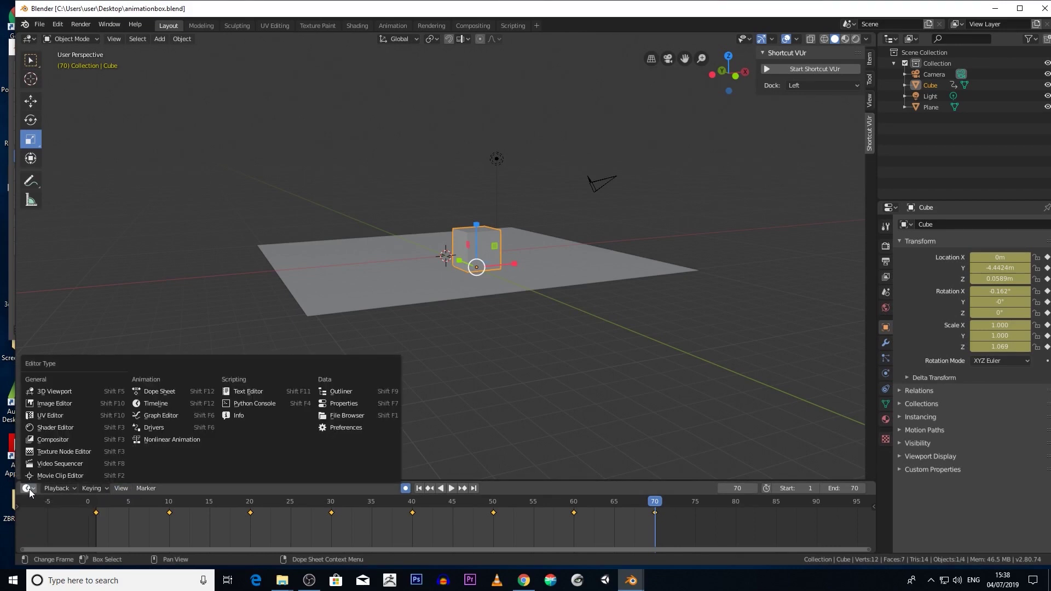
left_click(158, 391)
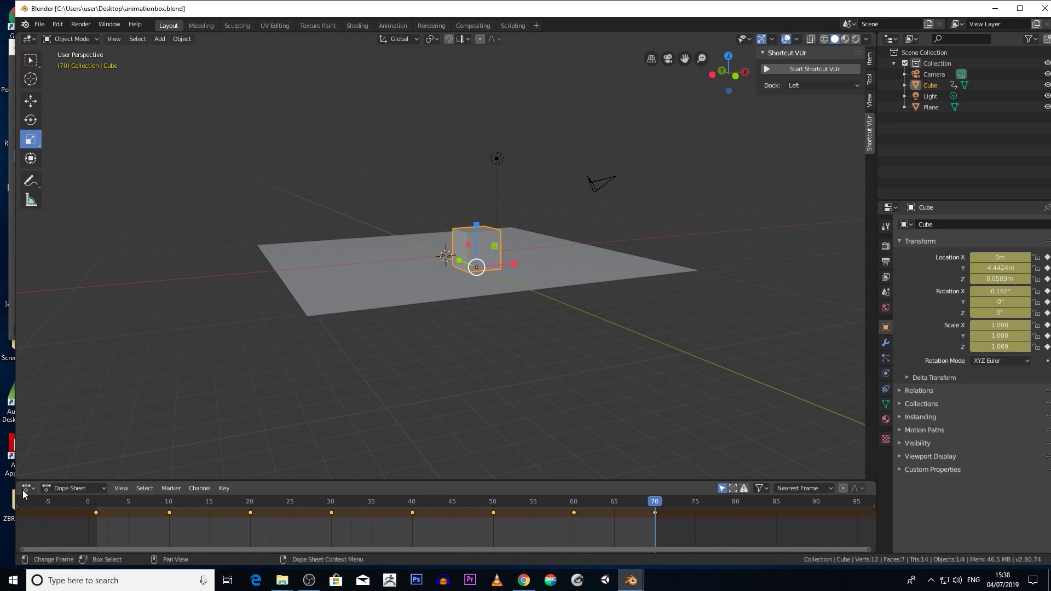
left_click(65, 488)
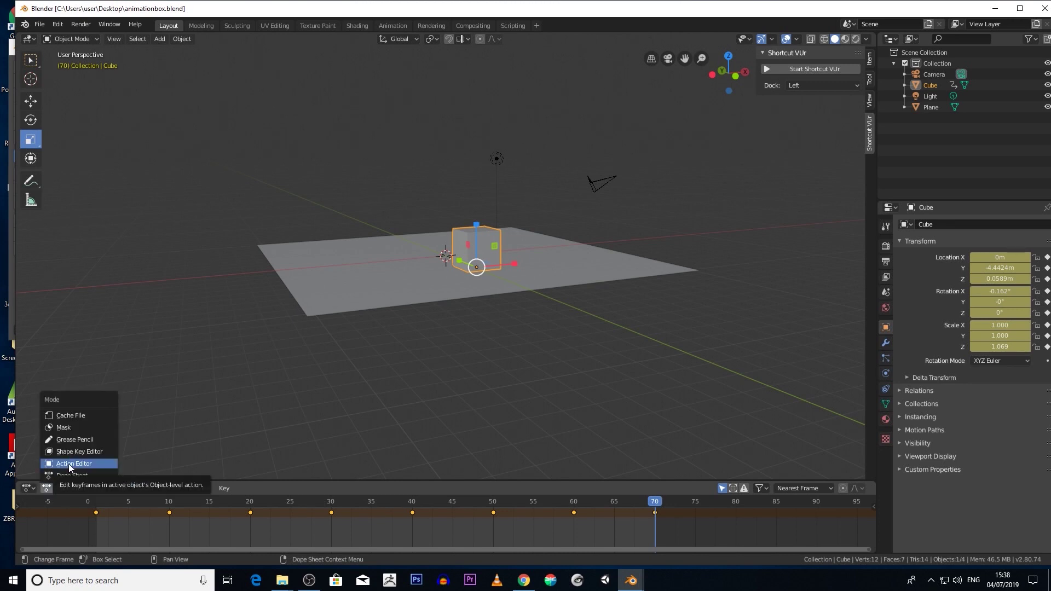
left_click(68, 465)
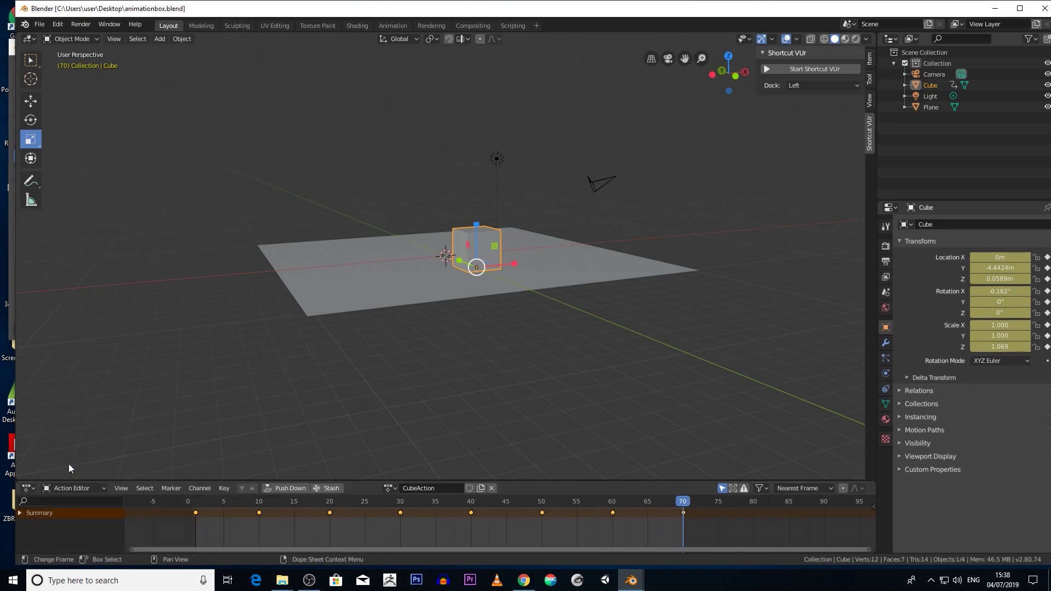
Rename CubeAction to jump-box and push it down into an NLA strip.
left_click(445, 489)
left_click(359, 484)
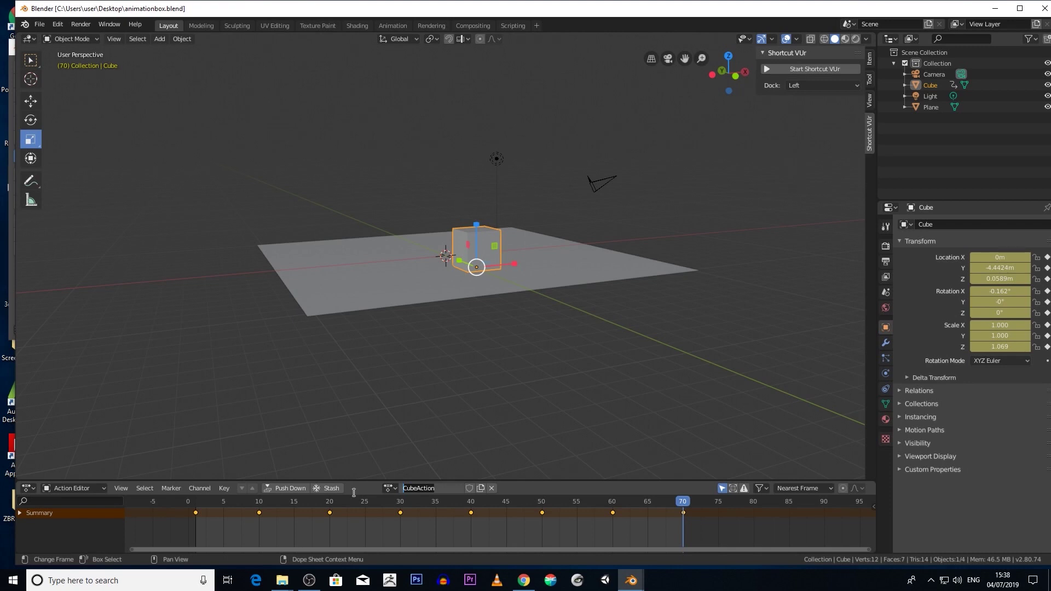
key("BackSpace")
type("jump-box")
key("Return")
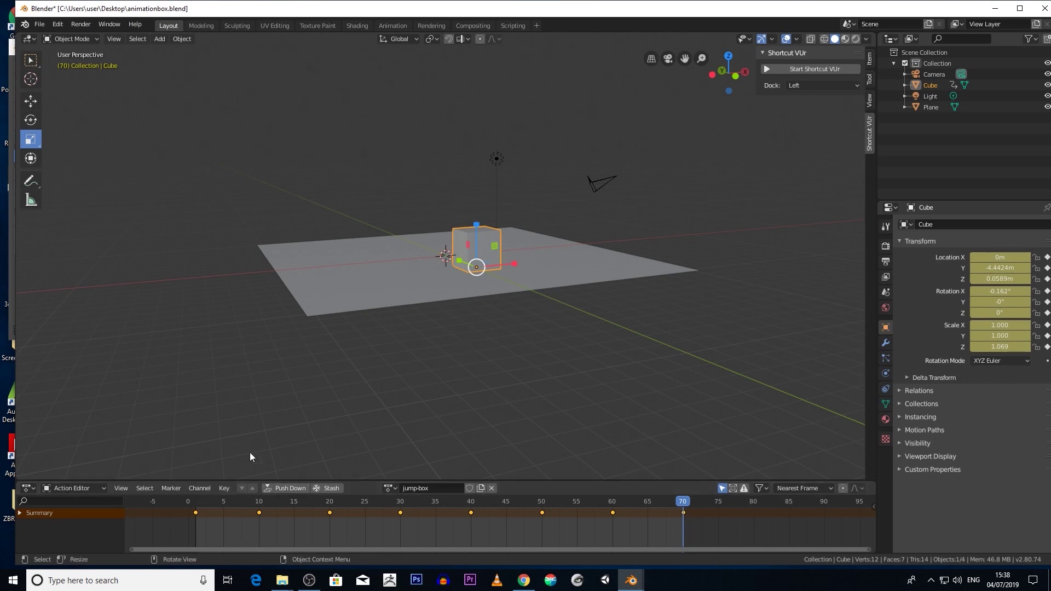
left_click(279, 488)
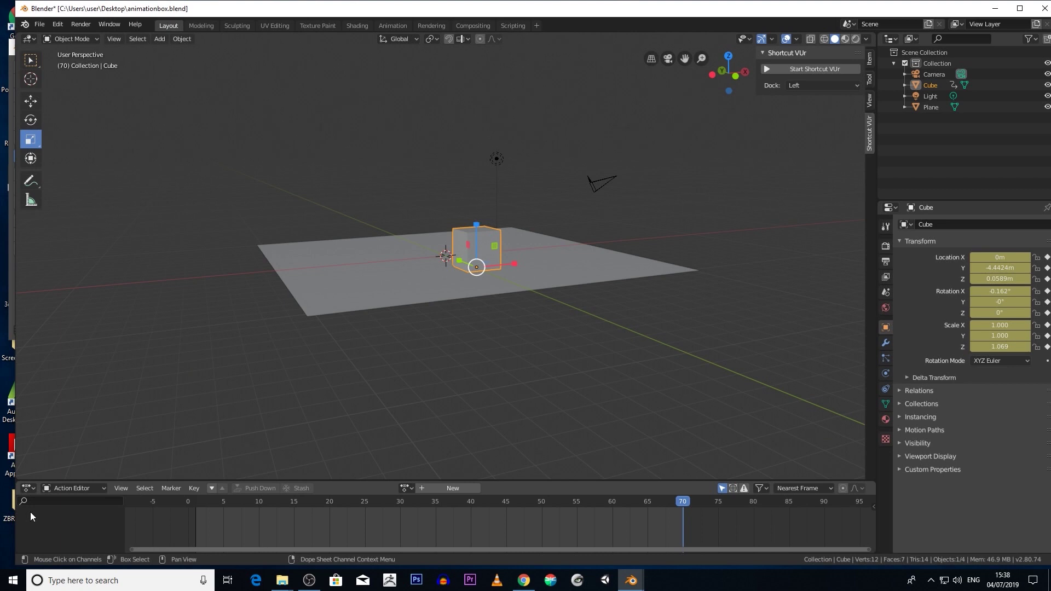
left_click(30, 489)
Switch the bottom area from the Action Editor back to the Timeline.
left_click(66, 489)
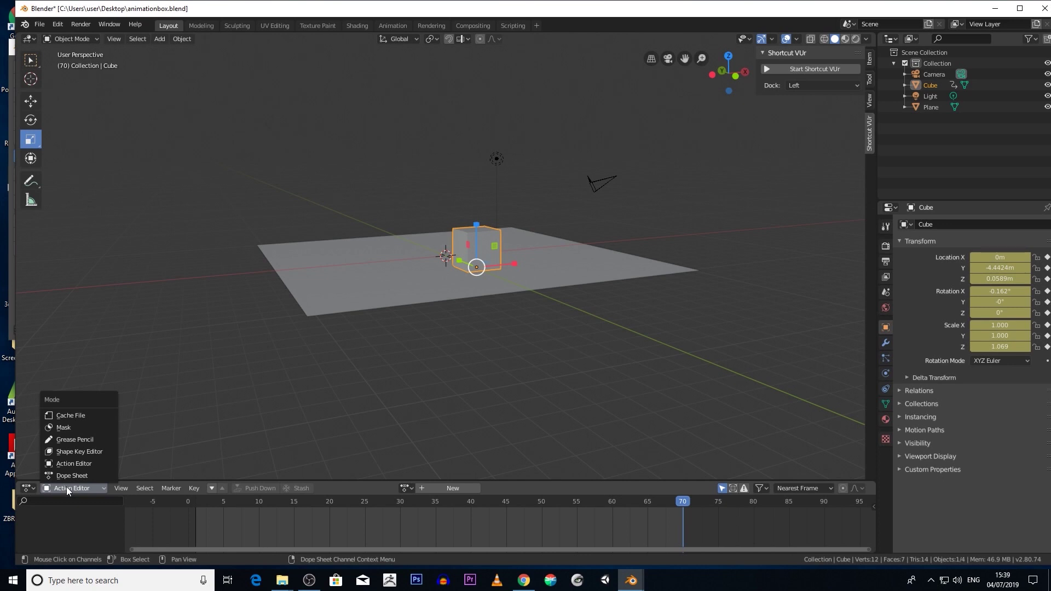
left_click(28, 488)
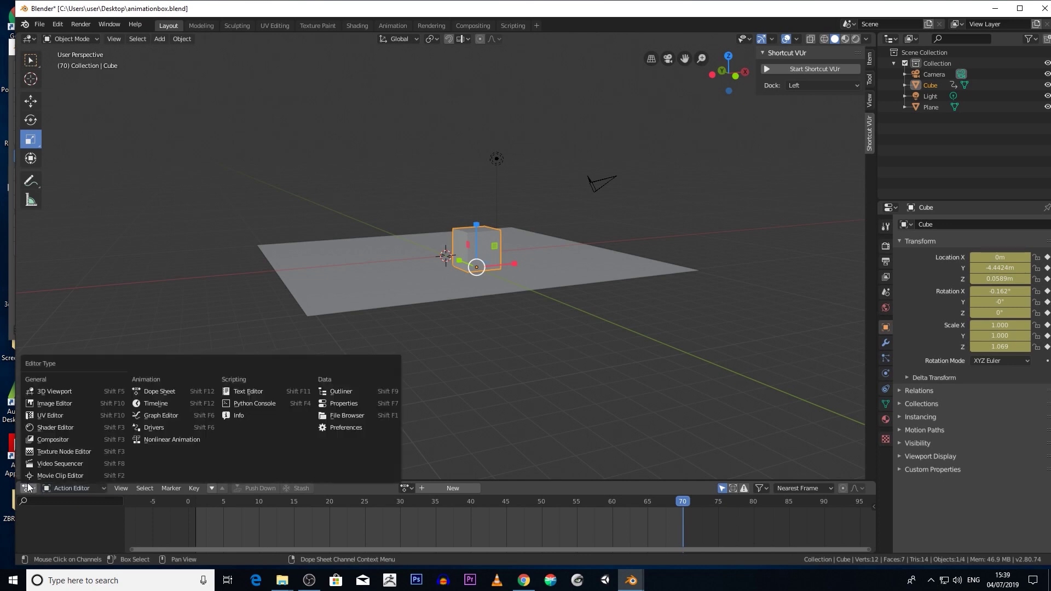
left_click(161, 404)
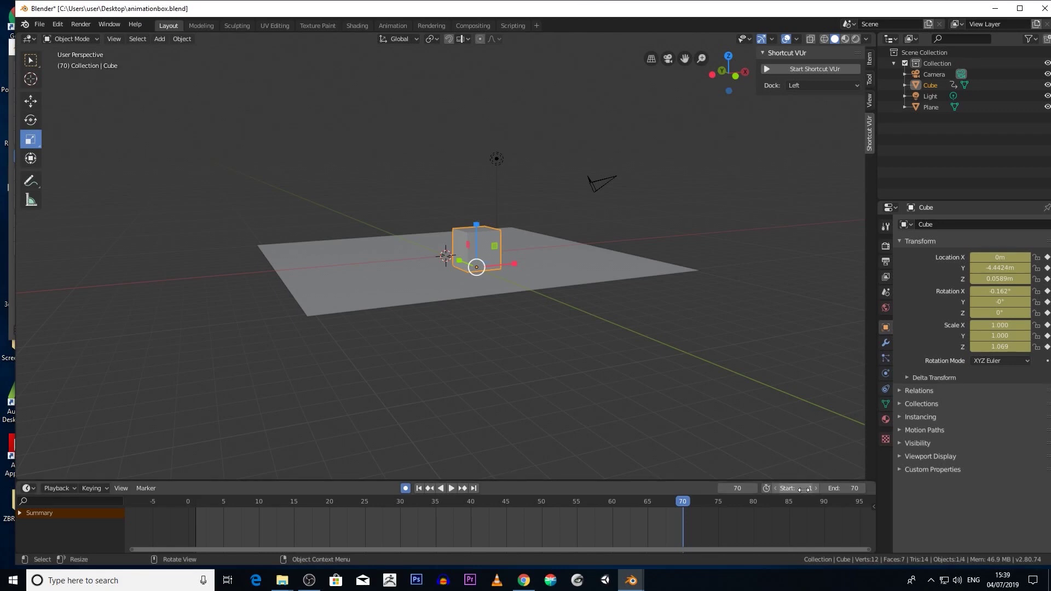
Change the scene's end frame from 70 to 500.
left_click(862, 490)
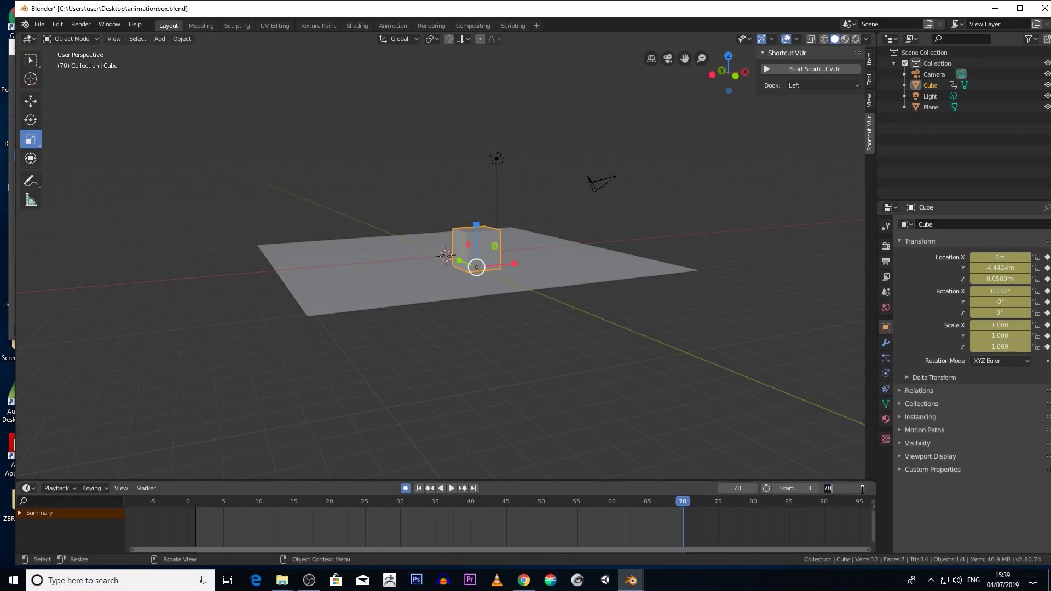
key("BackSpace")
type("500")
key("Return")
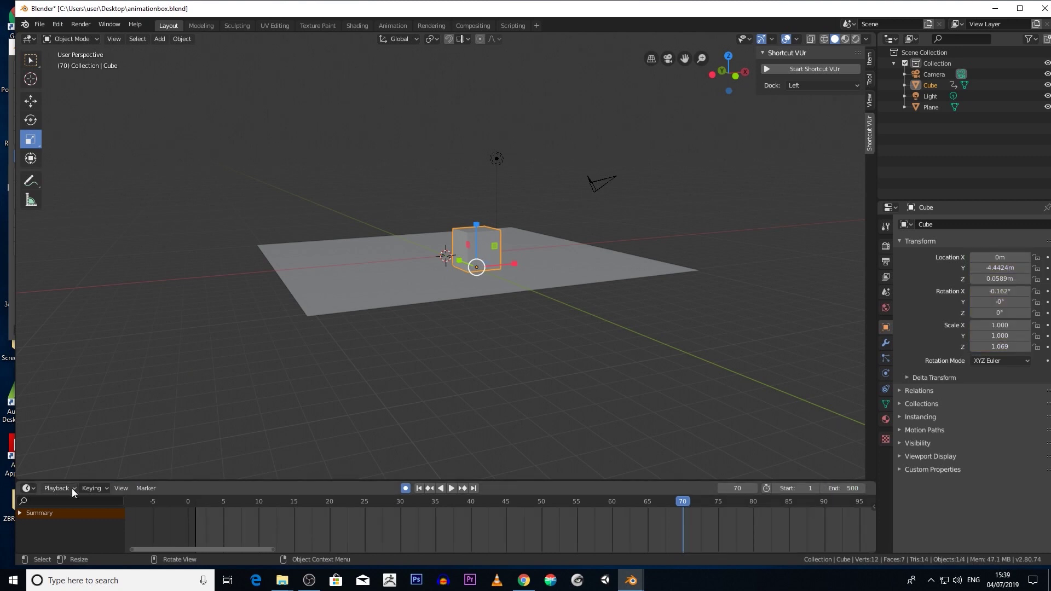
left_click(29, 488)
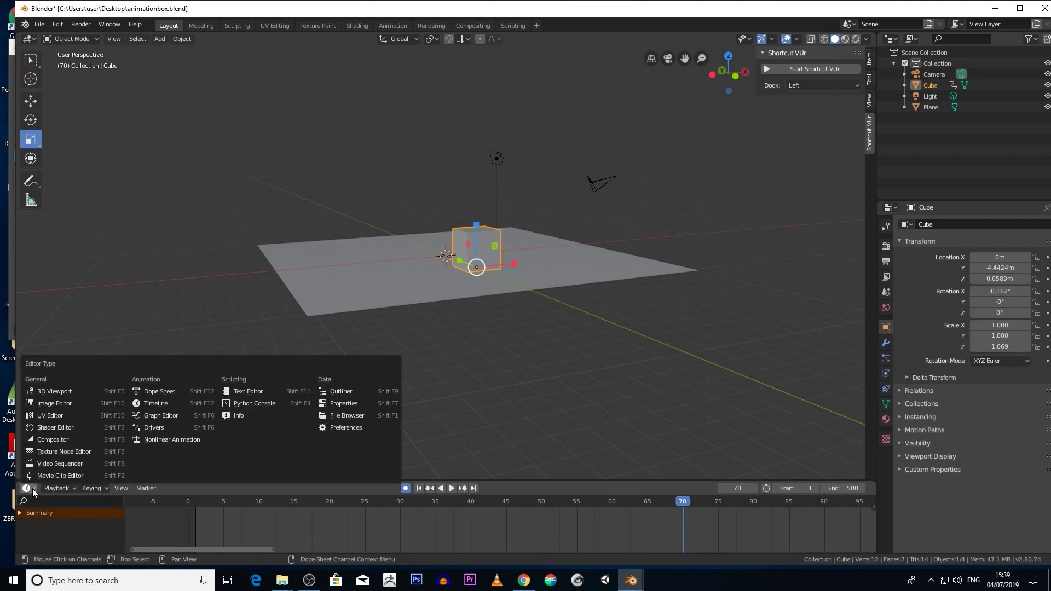
Make the bottom area a taller Nonlinear Animation editor with the strip sidebar shown.
left_click(169, 442)
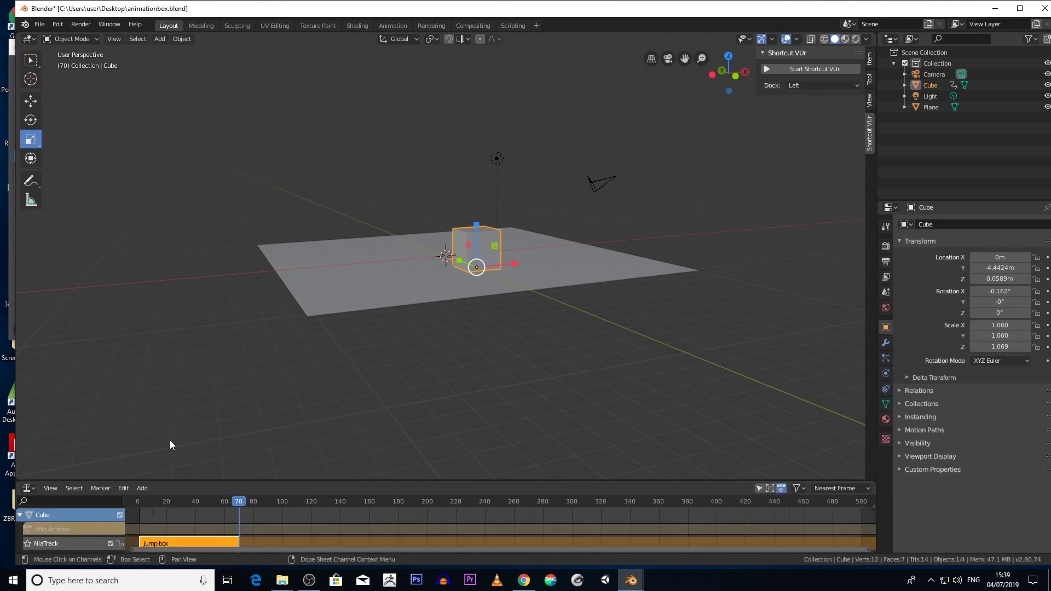
left_click_drag(276, 480, 270, 242)
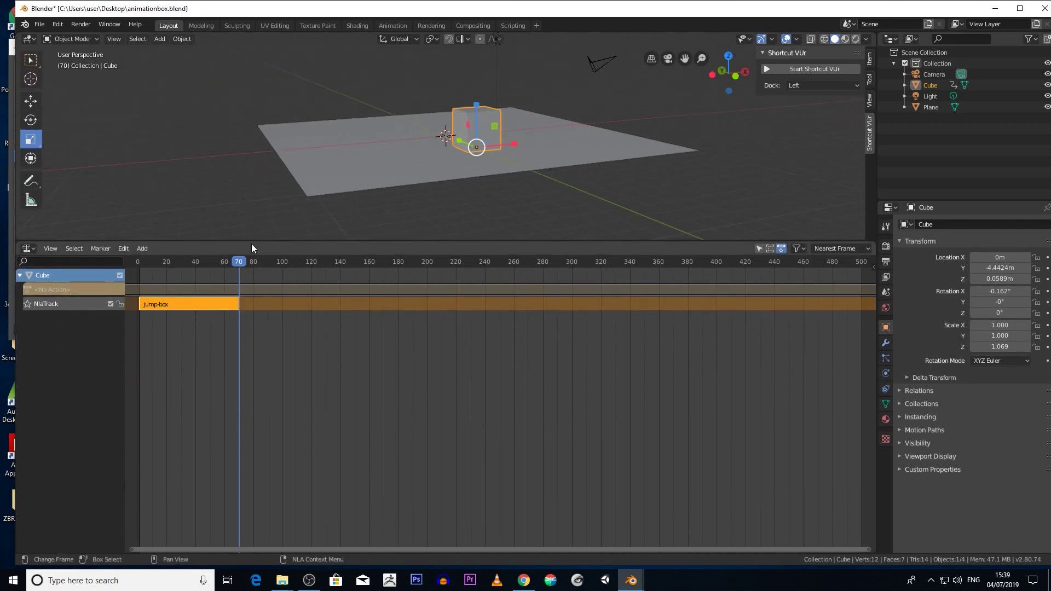
left_click_drag(248, 260, 190, 252)
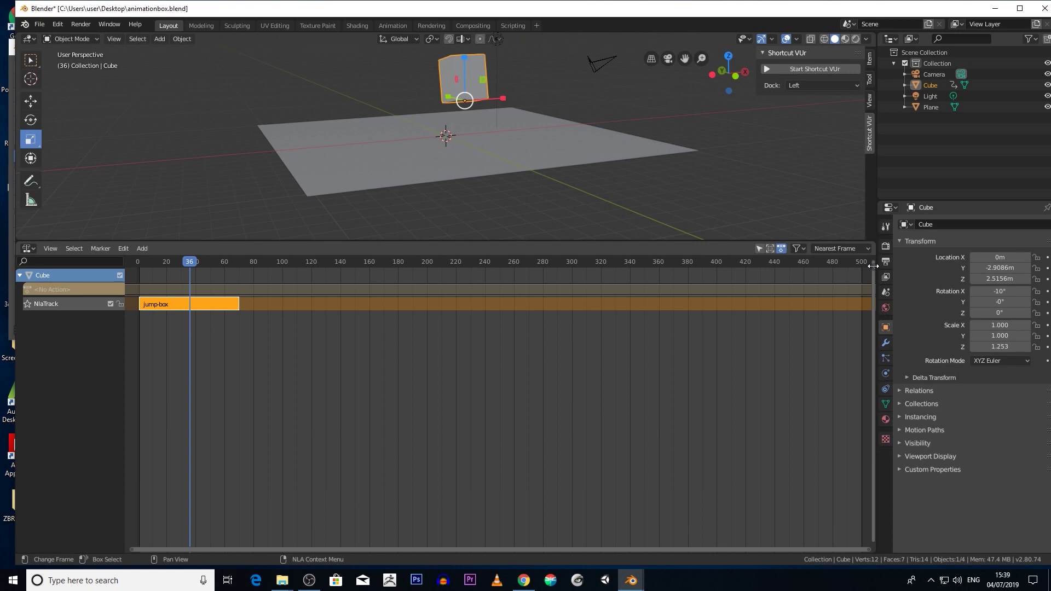
key("n")
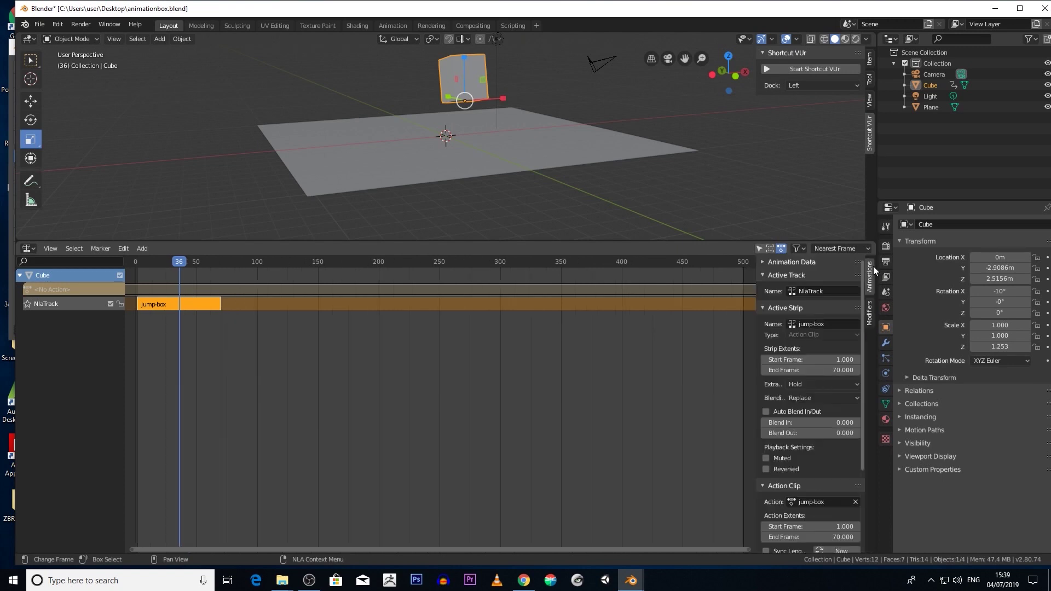
left_click_drag(182, 264, 134, 252)
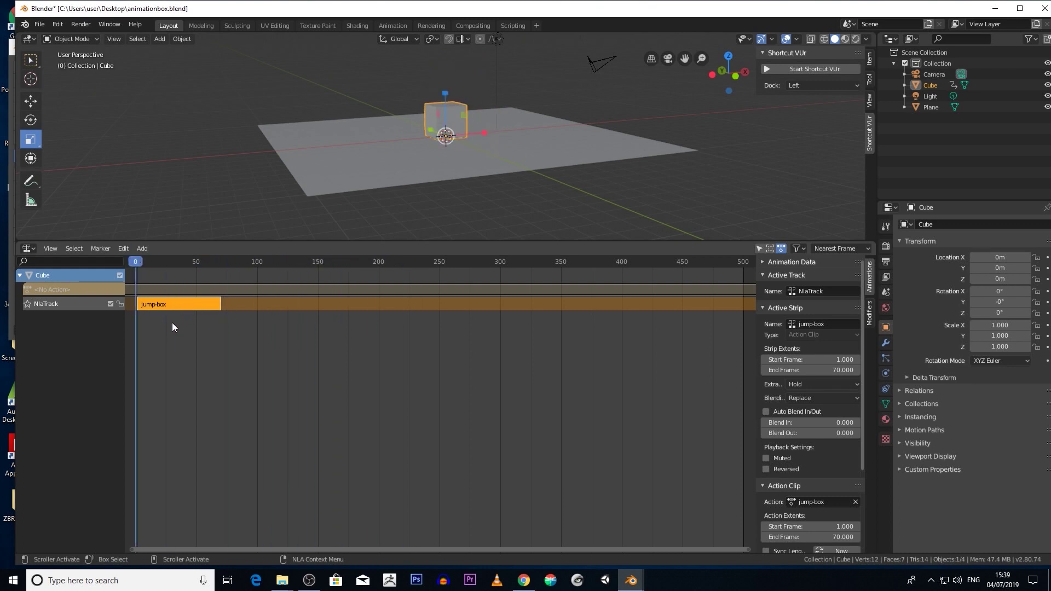
Duplicate the jump-box strip twice, chaining copies after it, and preview the jumps.
key("shift+d")
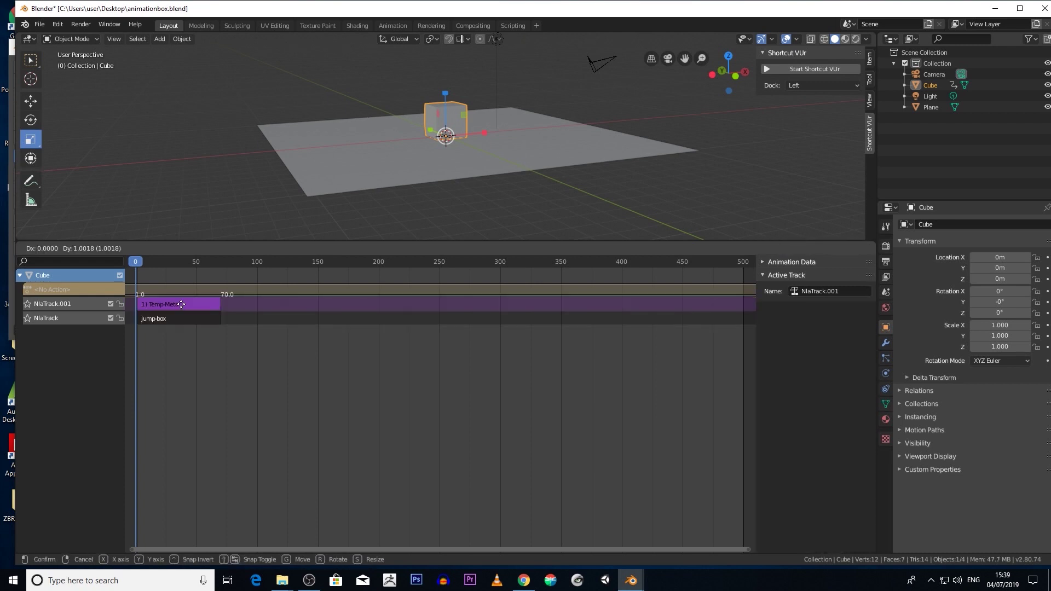
left_click(263, 325)
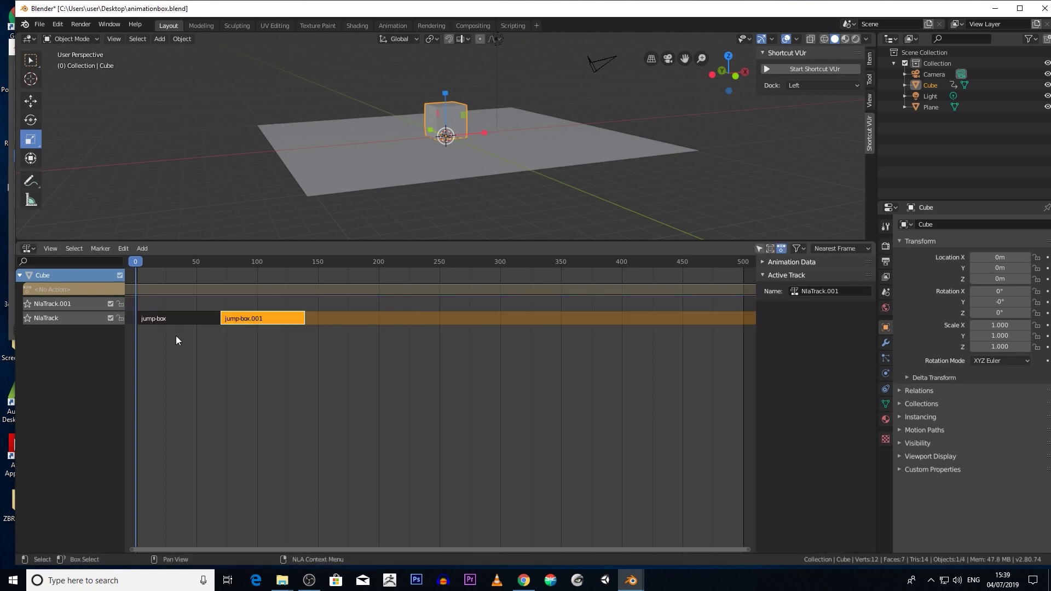
left_click_drag(133, 262, 161, 273)
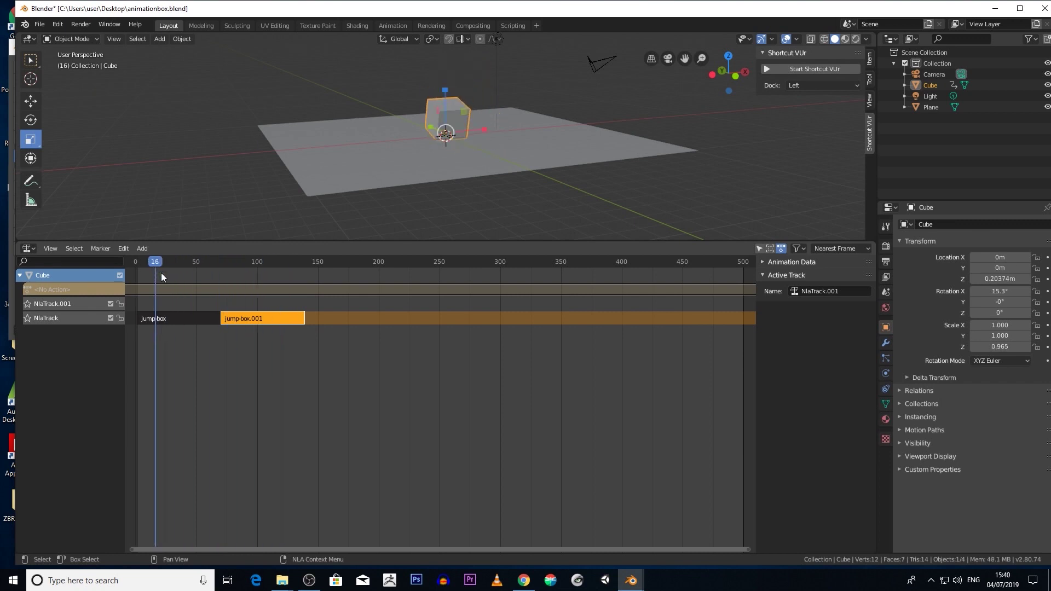
key("shift+d")
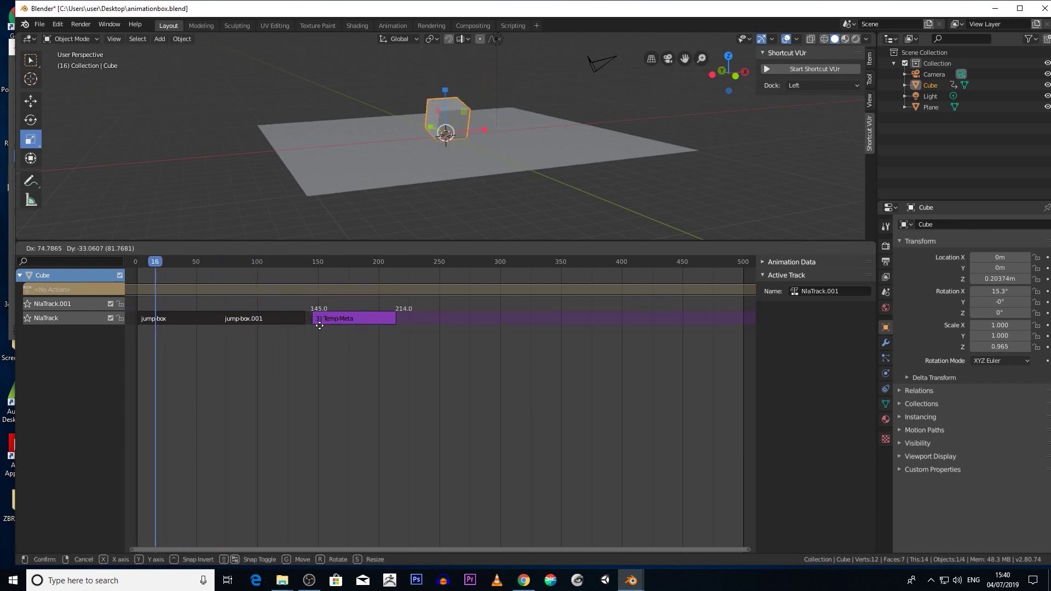
left_click(307, 326)
left_click_drag(151, 261, 180, 286)
Delete the jump-box.002 and jump-box.001 copies and return the playhead to the start.
left_click(329, 319)
key("x")
left_click(270, 318)
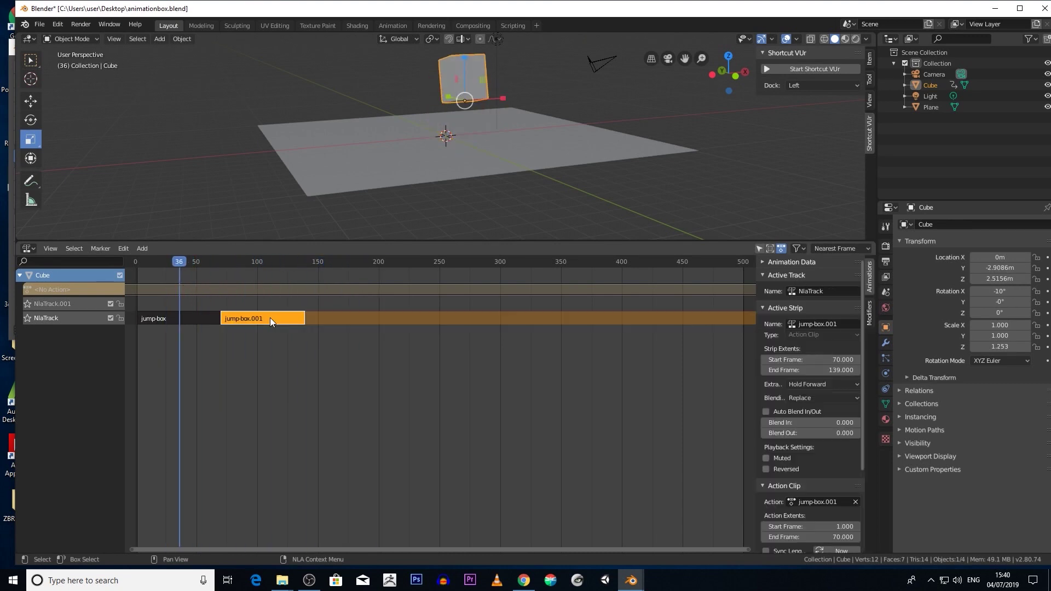
key("x")
left_click_drag(184, 261, 137, 262)
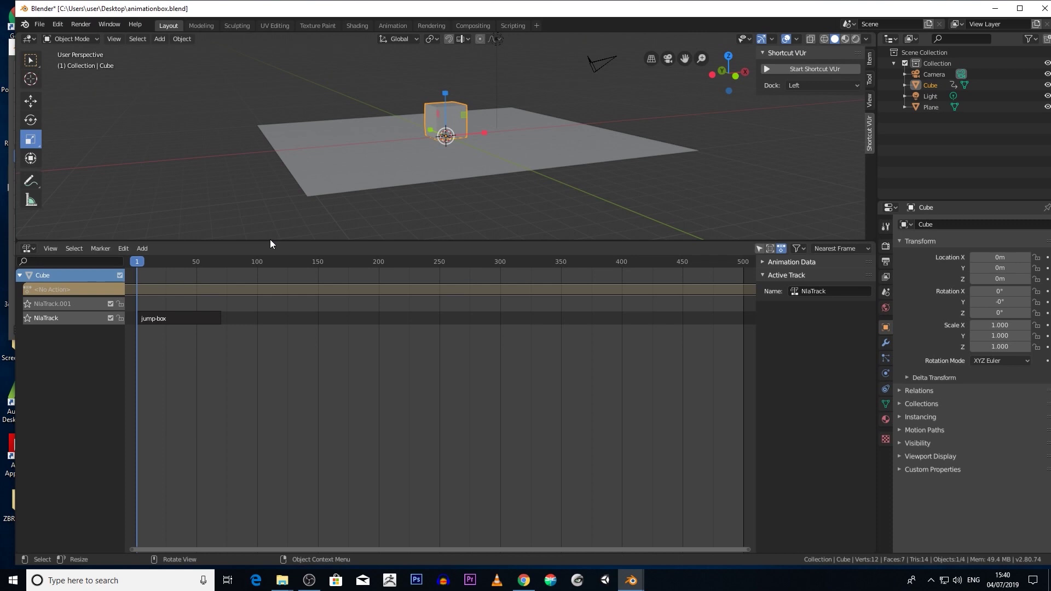
Enable Reversed playback on the jump-box strip and return to the first frame.
left_click_drag(271, 241, 270, 309)
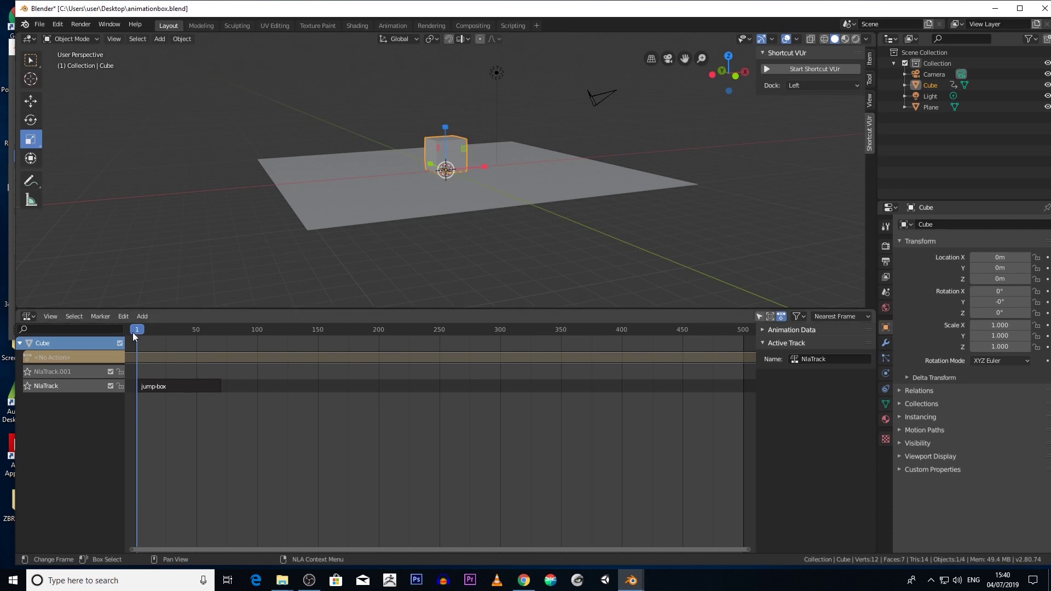
left_click_drag(132, 330, 165, 340)
left_click(171, 384)
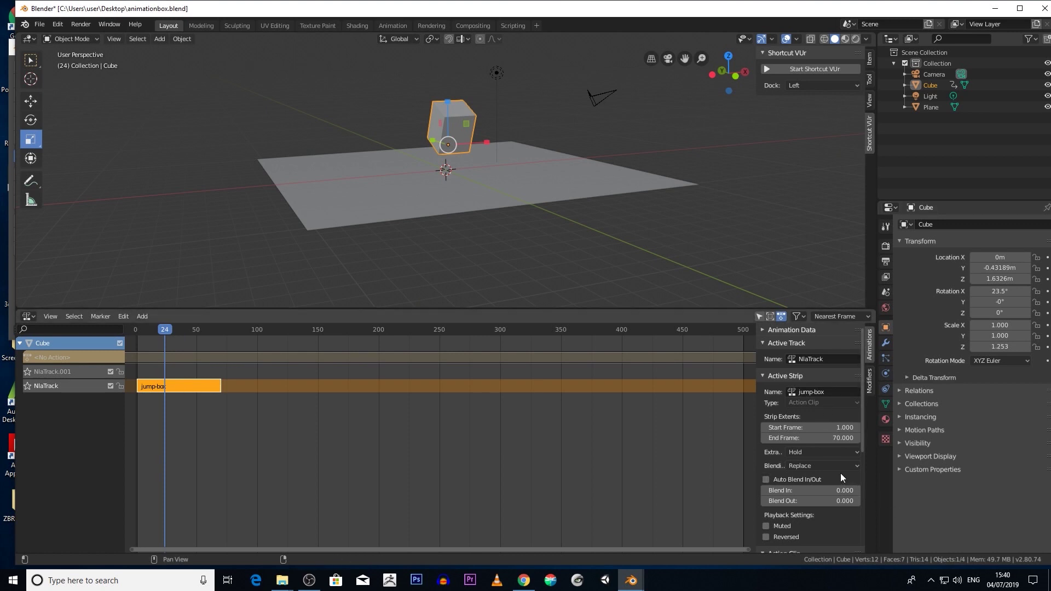
scroll(810, 465, "down", 1)
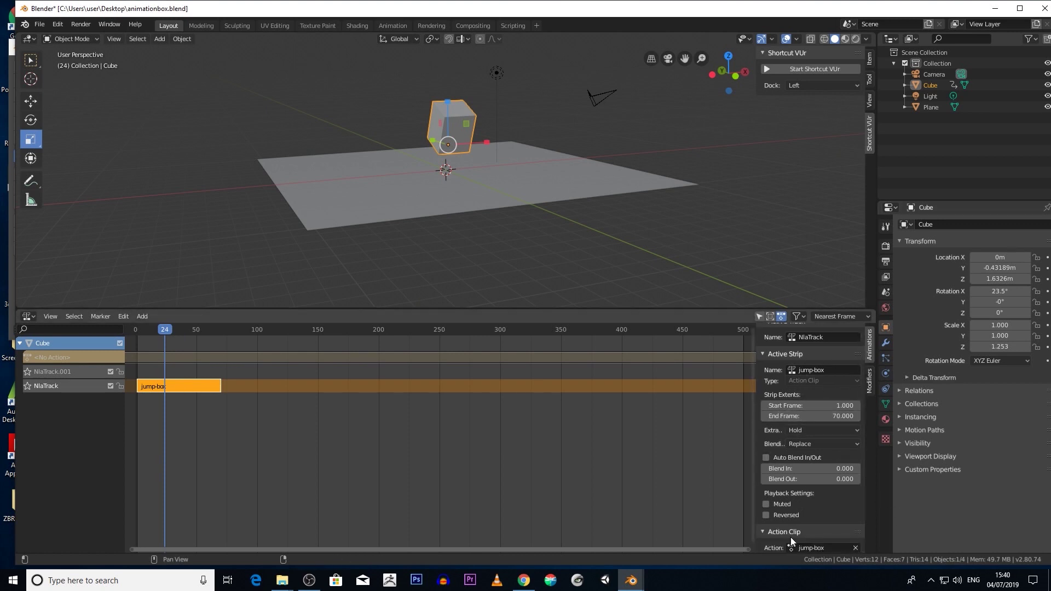
left_click(766, 515)
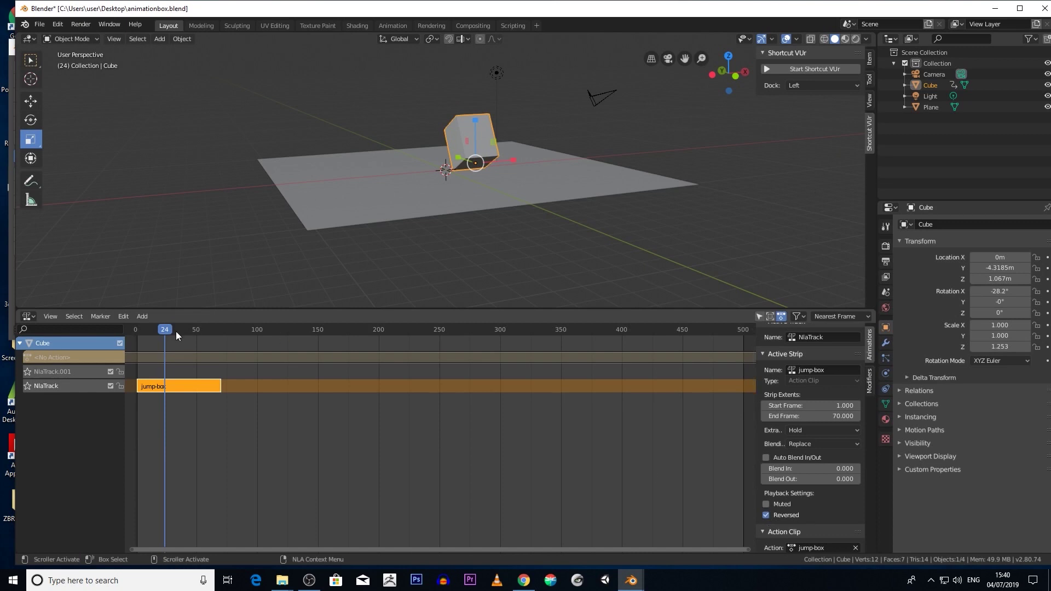
left_click_drag(176, 330, 259, 331)
key("shift+Left")
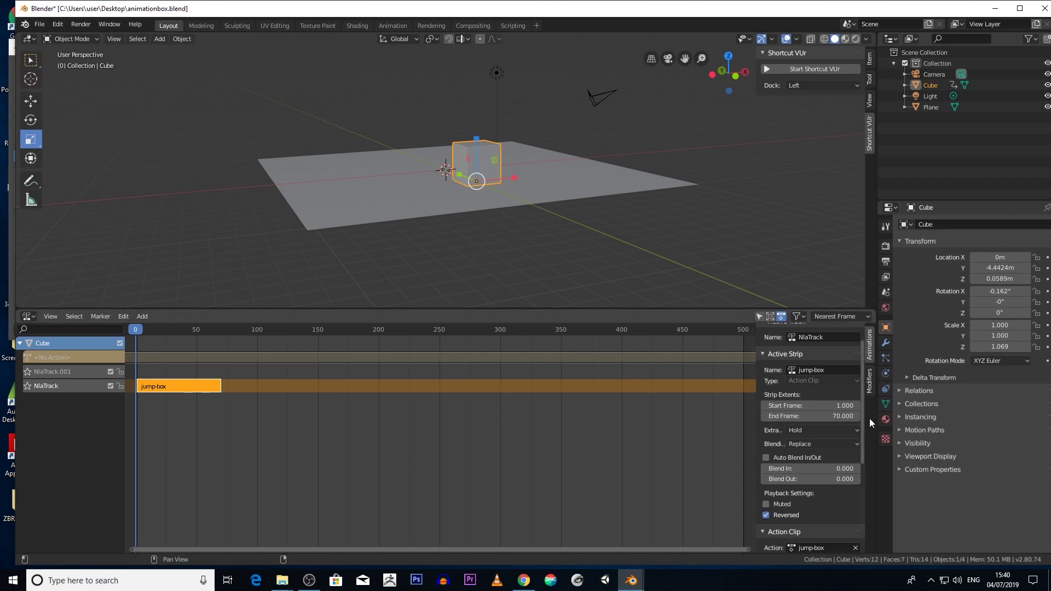
Change the jump-box strip's end frame from 70 to 300 and preview the slower jump.
left_click(823, 415)
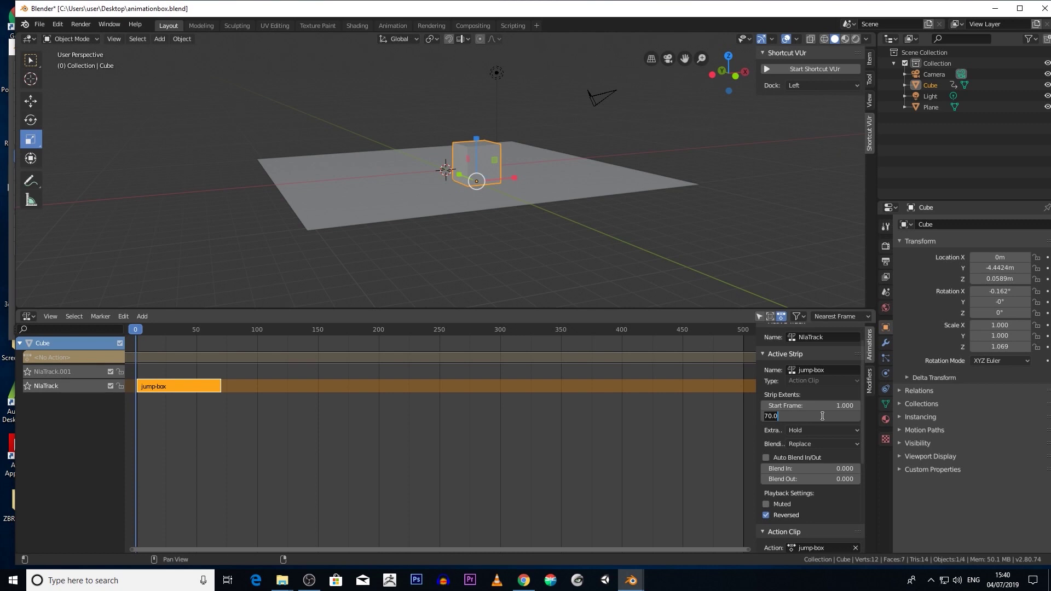
key("BackSpace")
type("300")
key("Return")
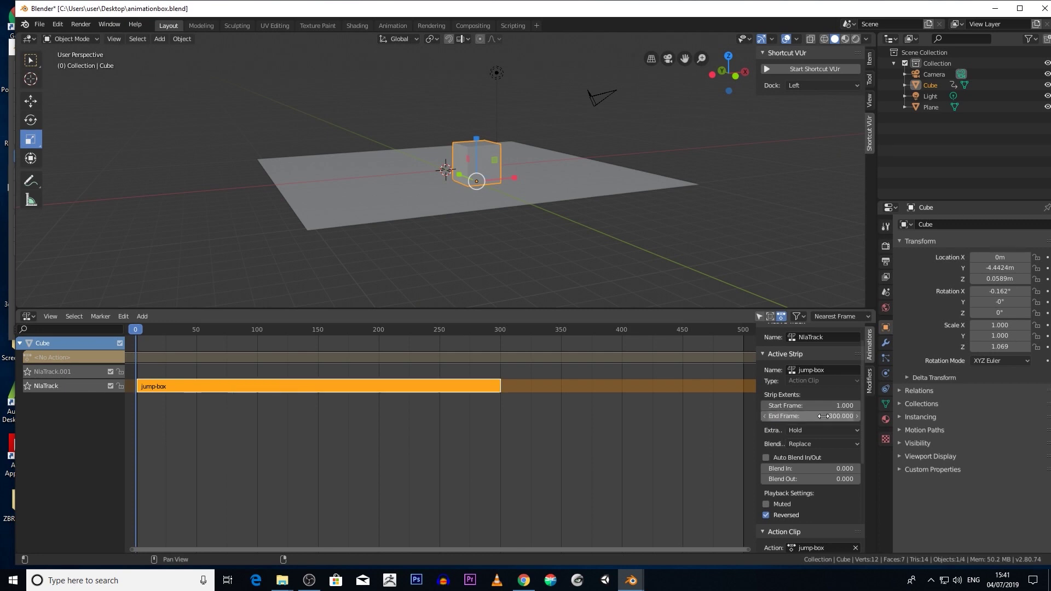
left_click_drag(137, 333, 211, 351)
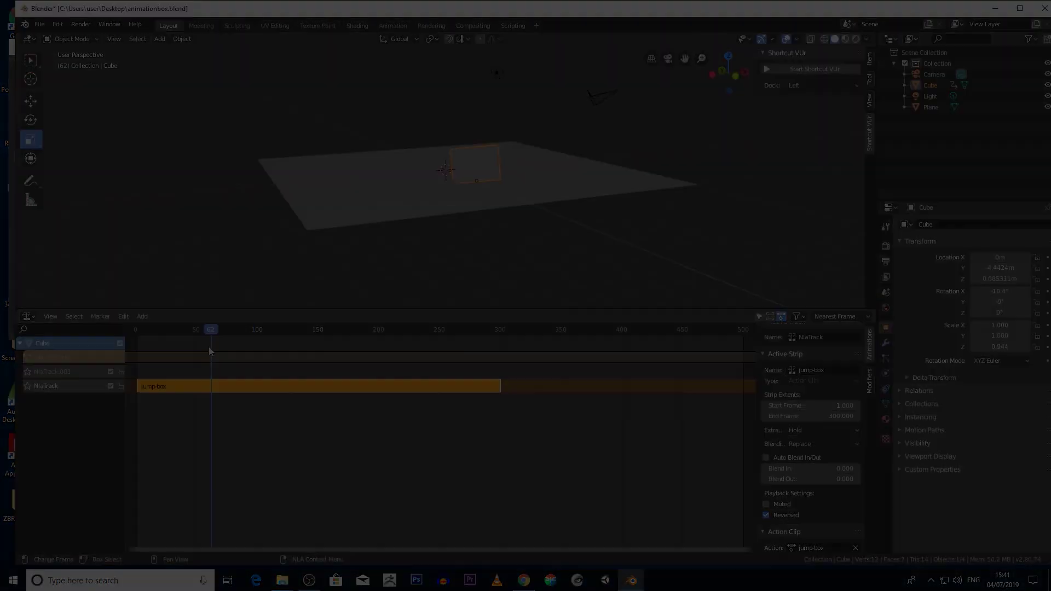